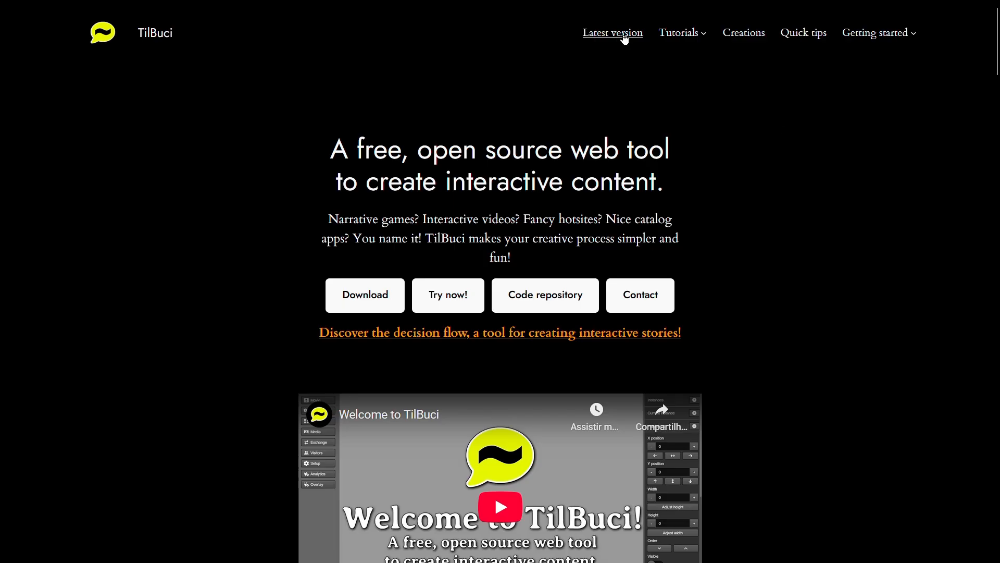
- Open the latest version's GitHub release page and download the TilBuci_webinstall_update_18.zip asset
click(624, 36)
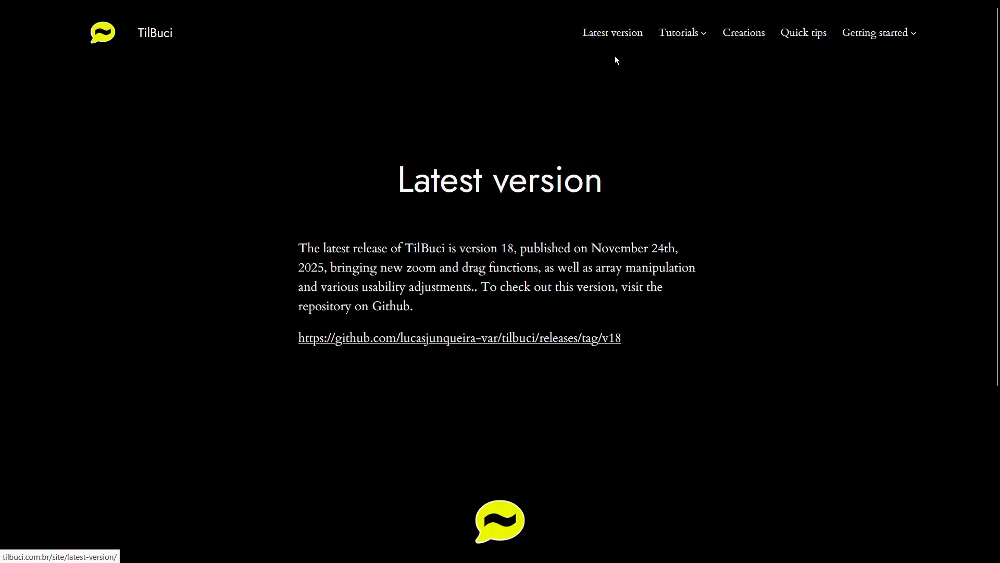
click(600, 339)
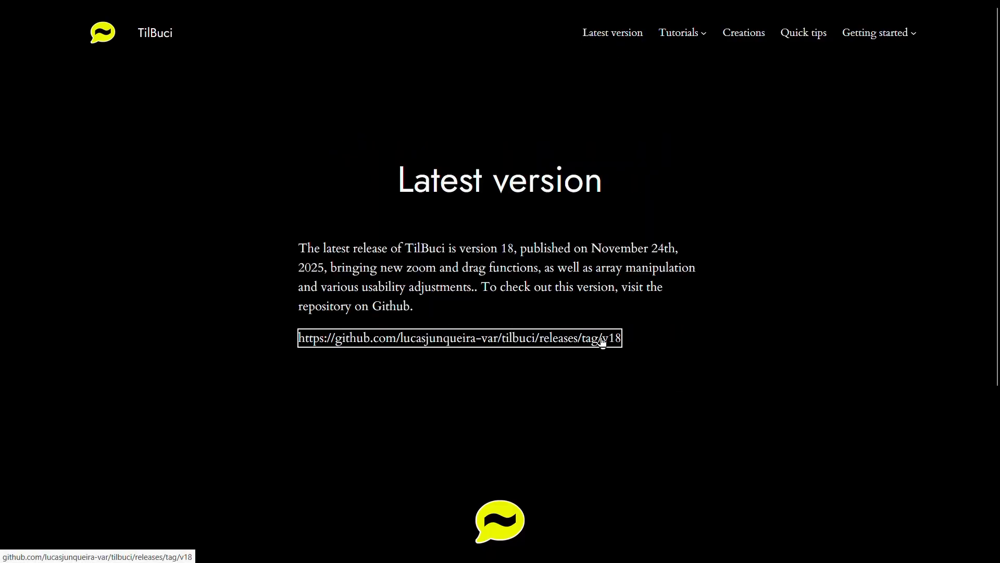
scroll(599, 323, down, 12)
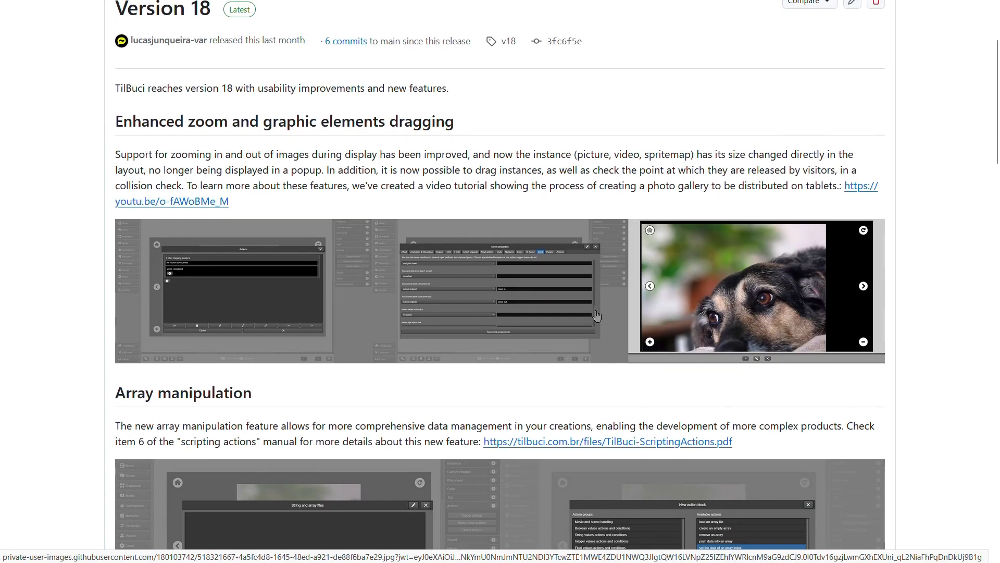
scroll(596, 313, down, 20)
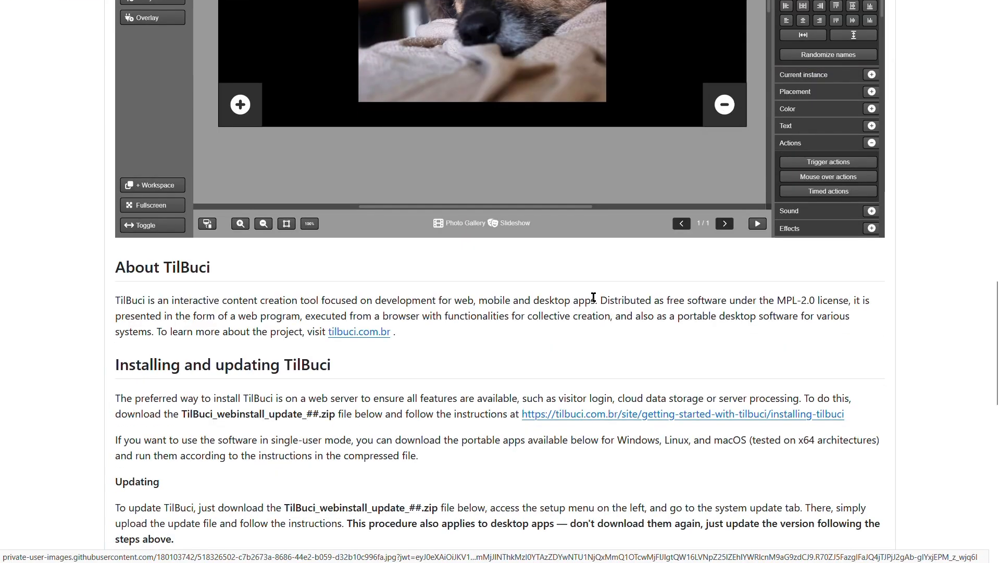
scroll(595, 303, down, 5)
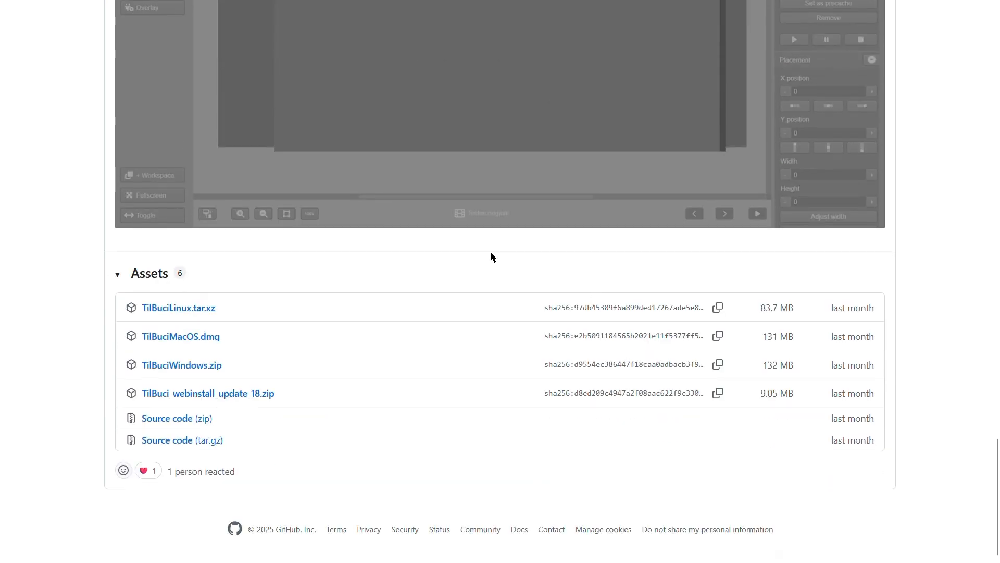
click(249, 394)
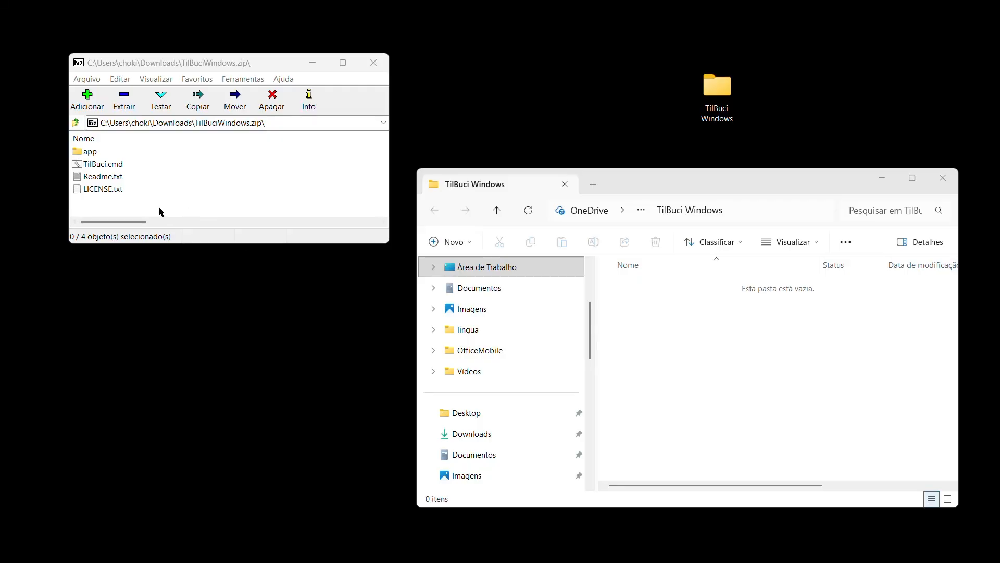
- Extract the app folder, TilBuci.cmd, Readme.txt and LICENSE.txt from TilBuciWindows.zip into the TilBuci Windows folder
drag(159, 206, 78, 147)
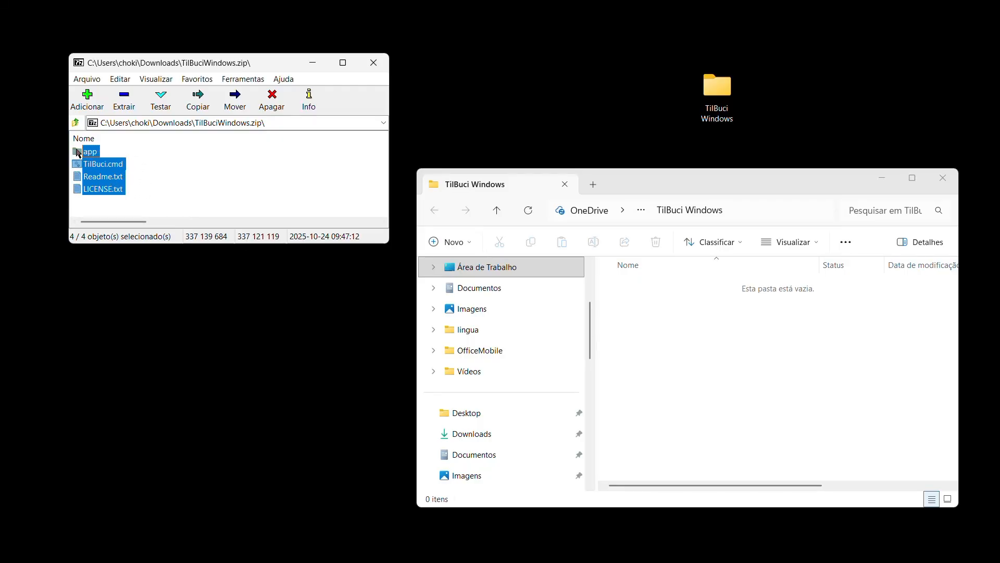
drag(101, 192, 728, 363)
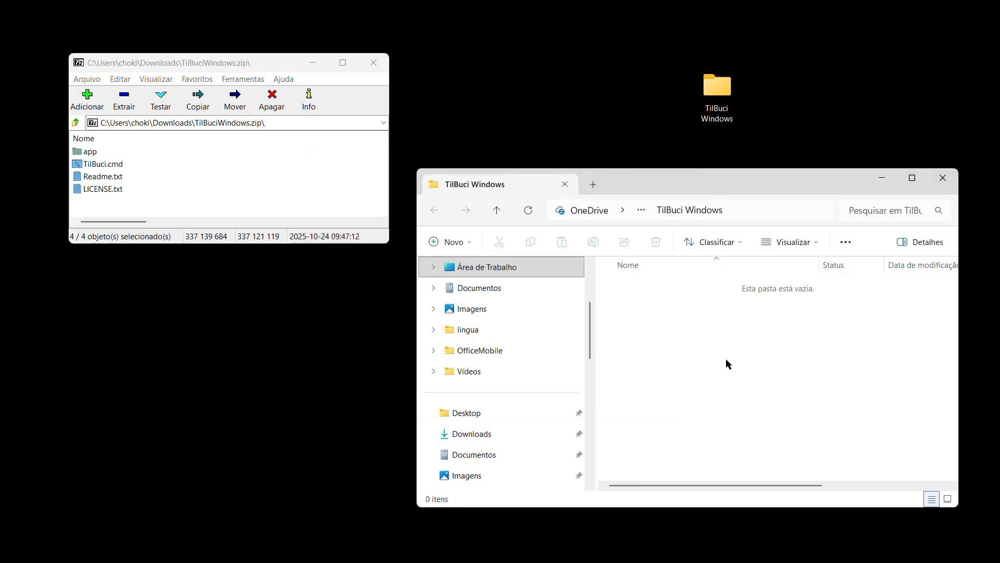
click(714, 384)
- Run TilBuci.cmd from the extracted folder and open a new TilBuci workspace from the launcher
click(650, 313)
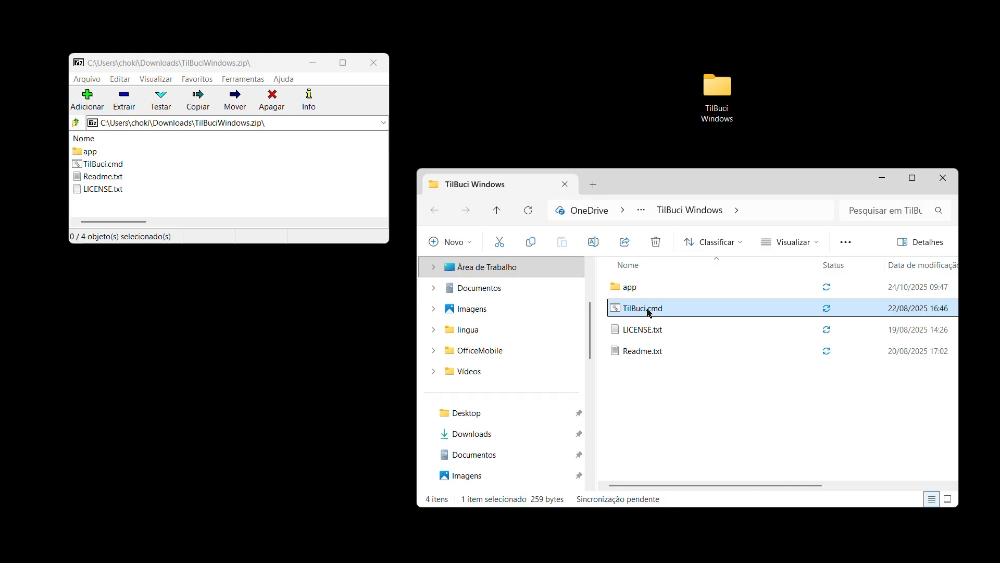
double_click(650, 313)
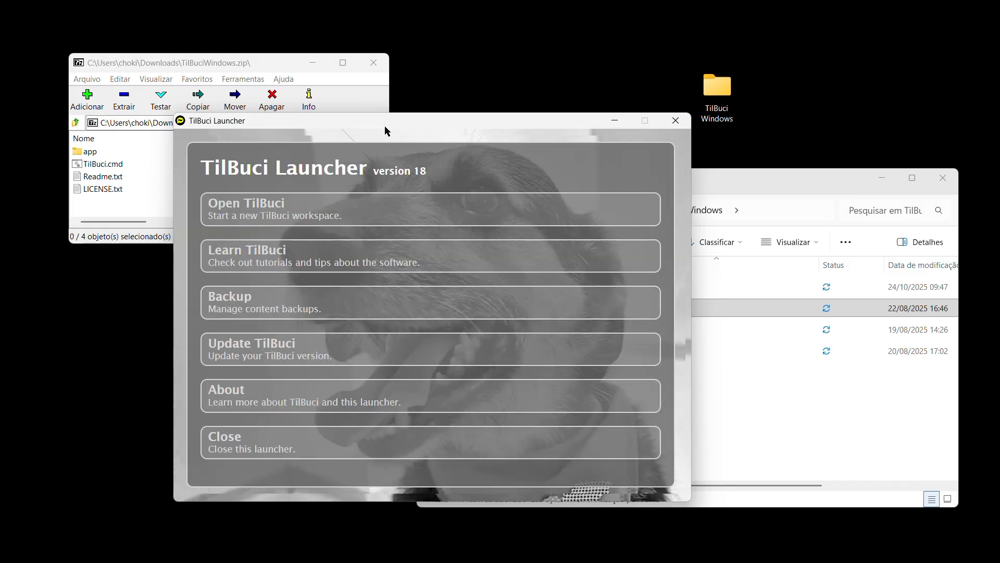
click(388, 225)
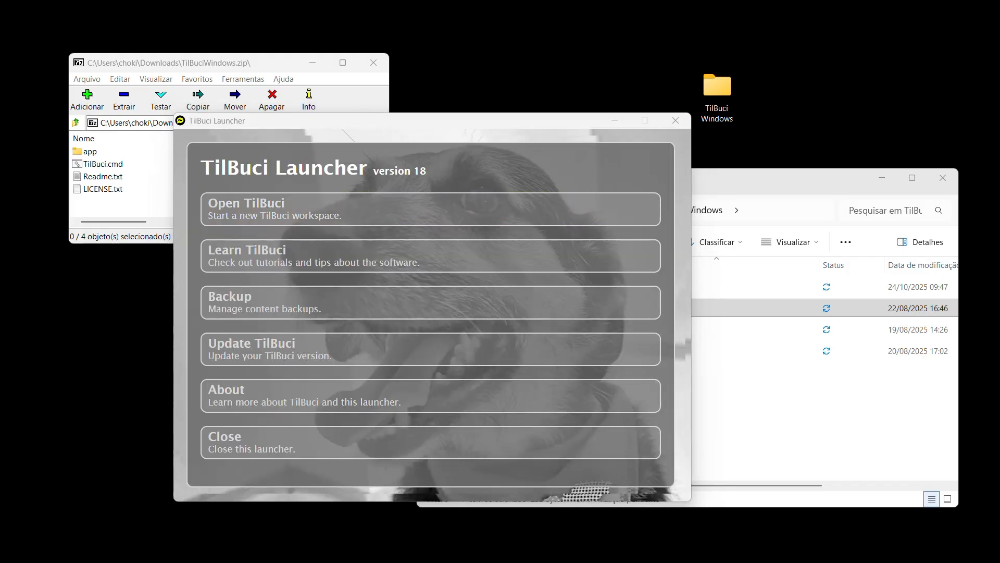
drag(781, 17, 496, 45)
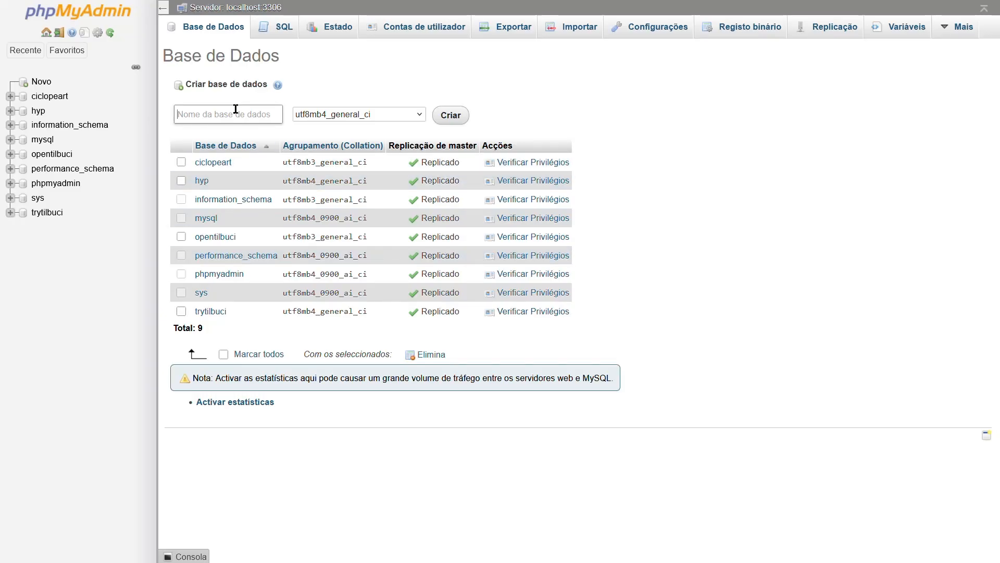
- Create a database named rgbu with the utf8mb4_general_ci collation
text(rgb)
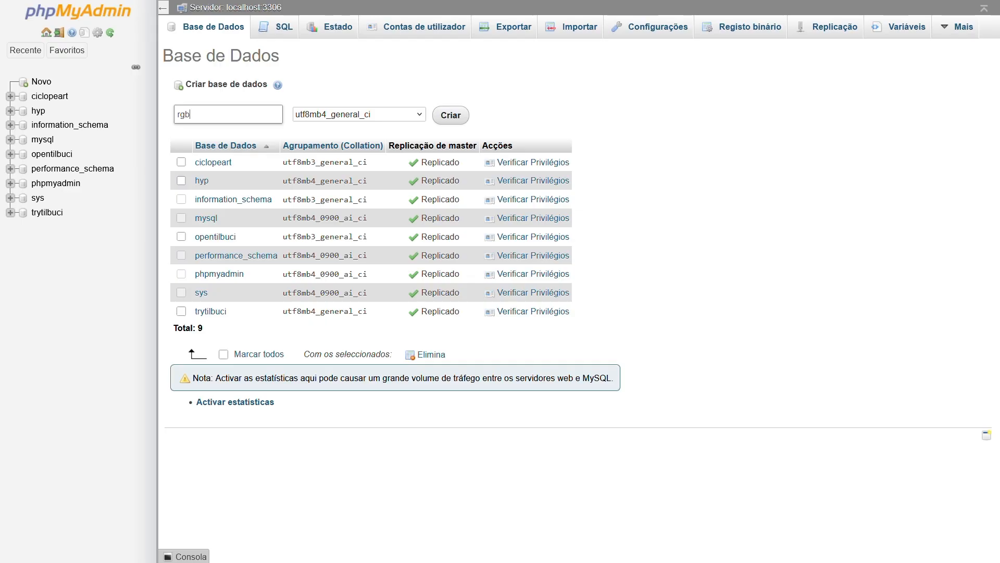
text(u)
click(449, 115)
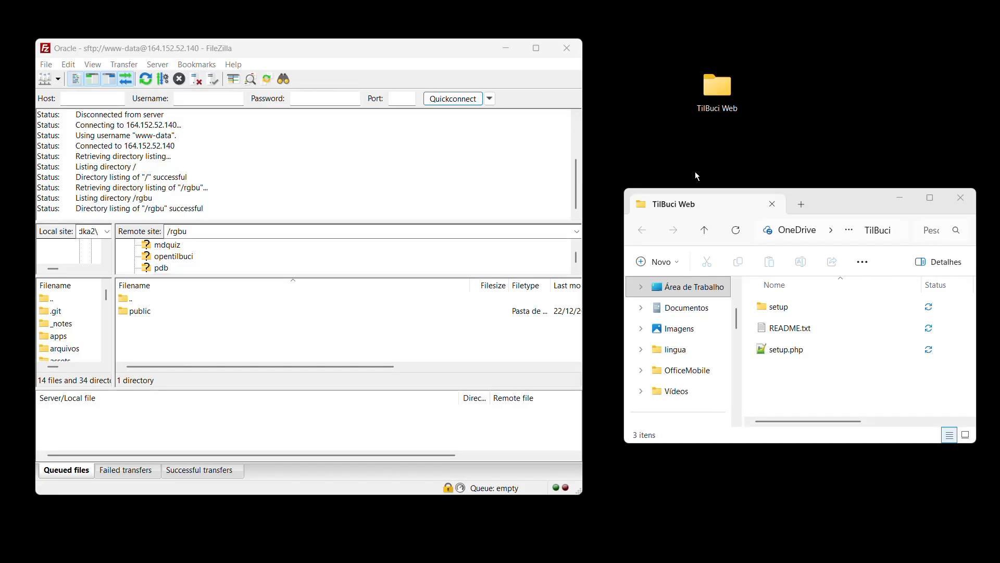
- Upload the setup folder, README.txt and setup.php from the TilBuci Web folder to /rgbu/public on the server
double_click(142, 315)
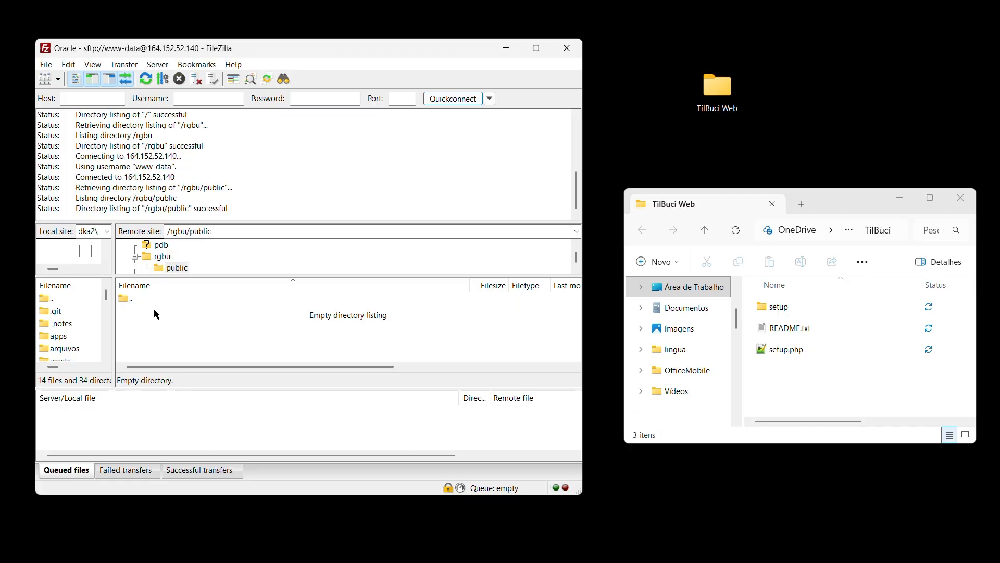
drag(839, 386, 781, 301)
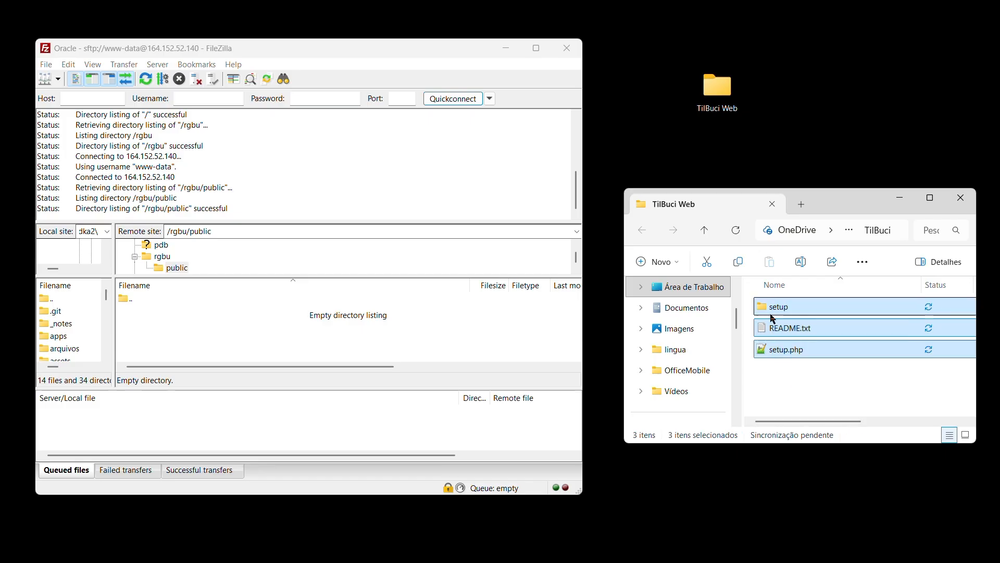
drag(780, 355, 441, 352)
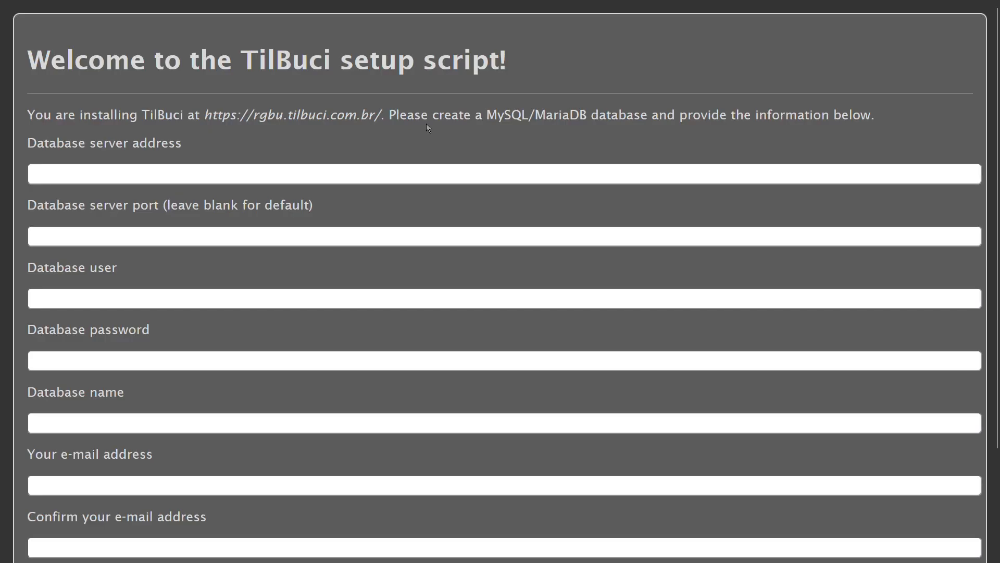
- Set the database server address to localhost in the setup form, leaving the server port blank
scroll(427, 128, down, 3)
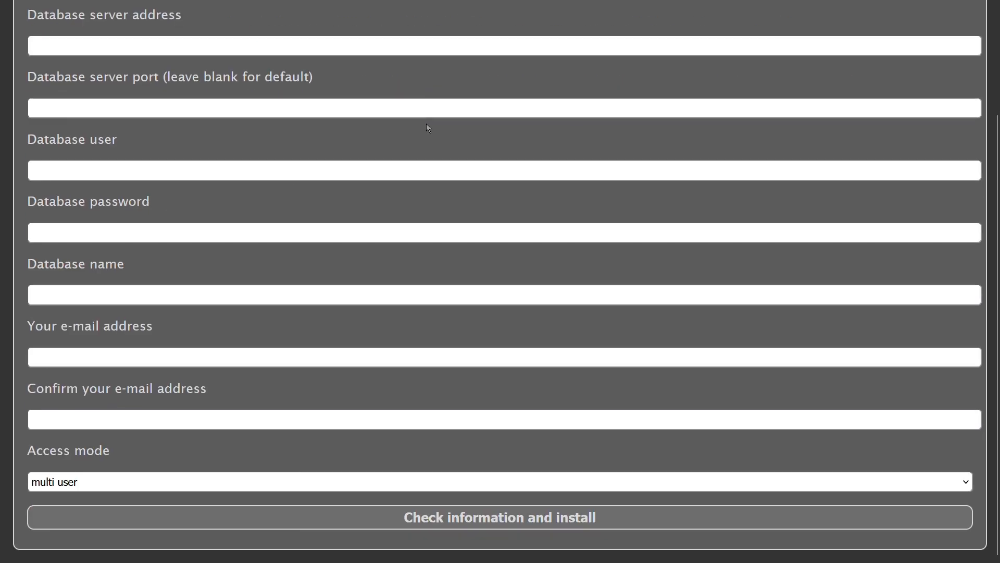
scroll(427, 124, up, 3)
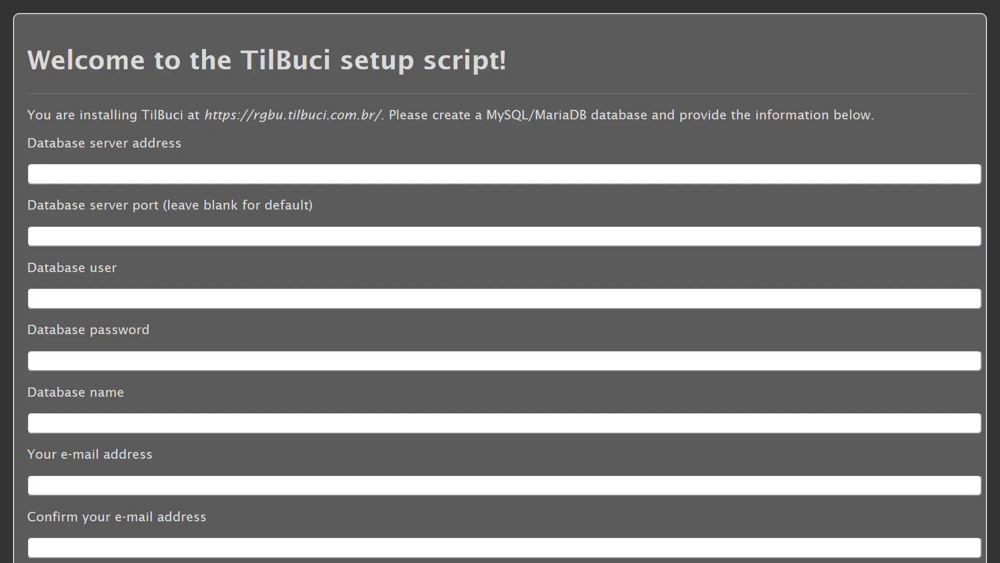
click(422, 169)
text(local)
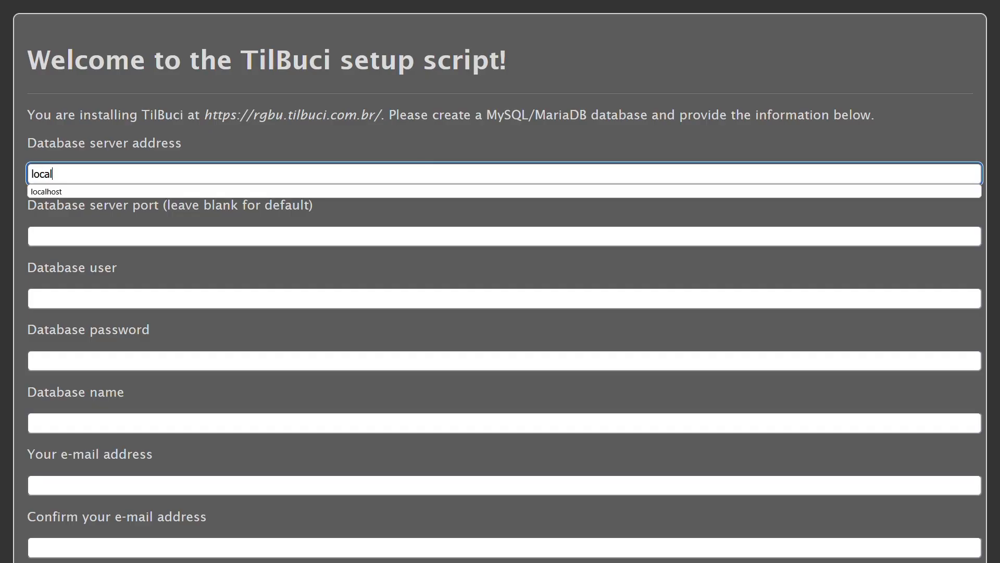
text(host)
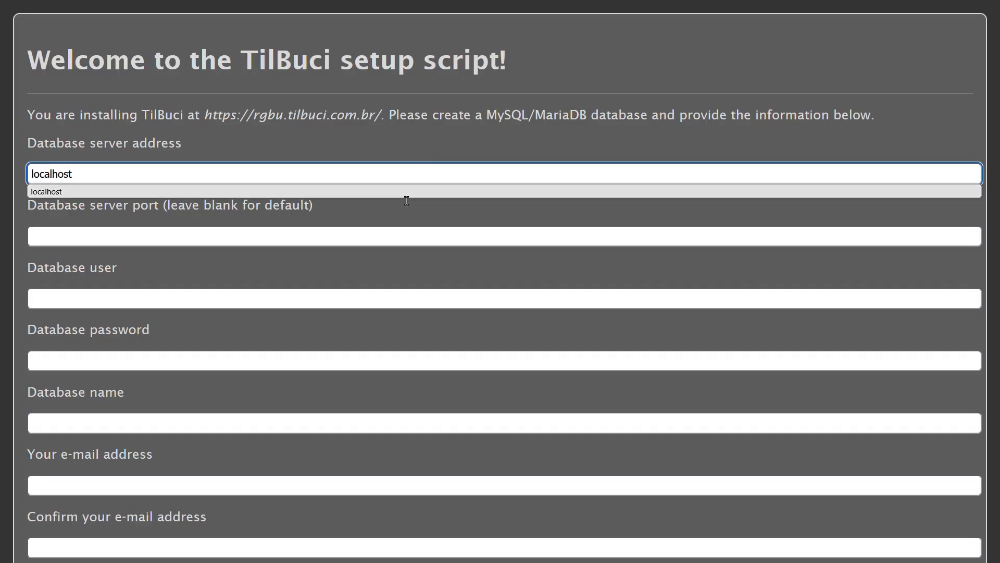
click(335, 232)
- Fill in the database access details with user "my user", the database password and database name rgbu
click(286, 303)
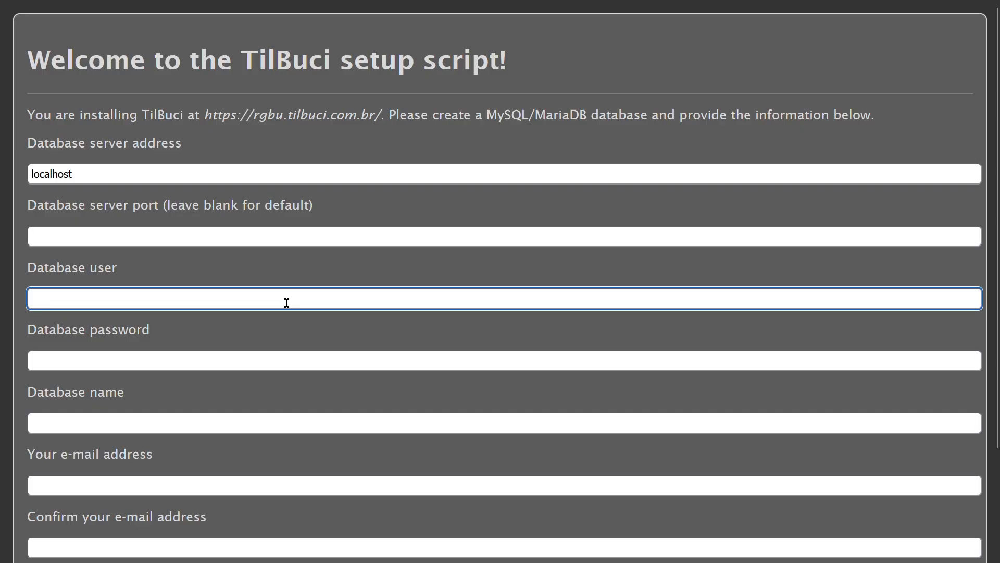
text(my user)
click(303, 359)
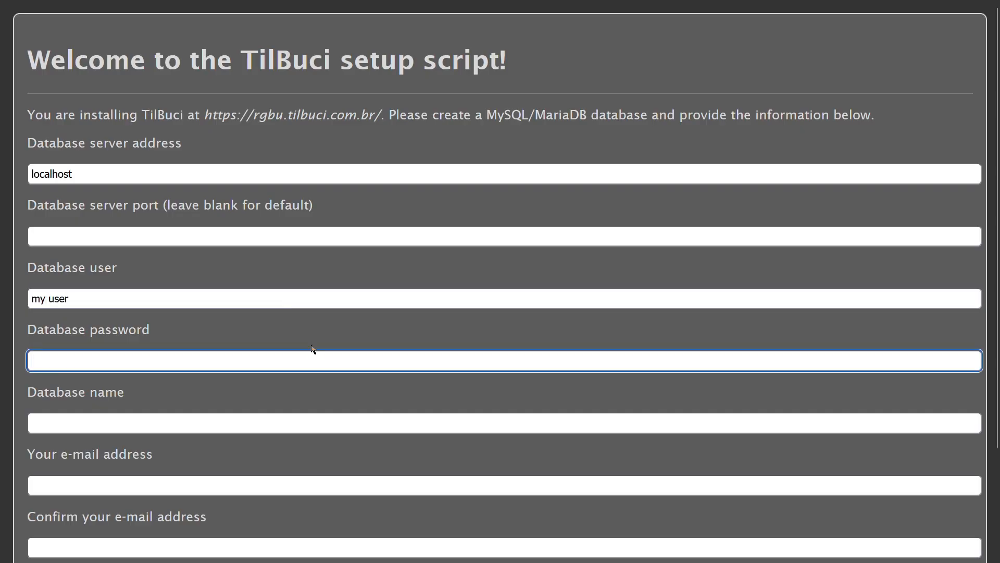
text(my pass)
click(375, 413)
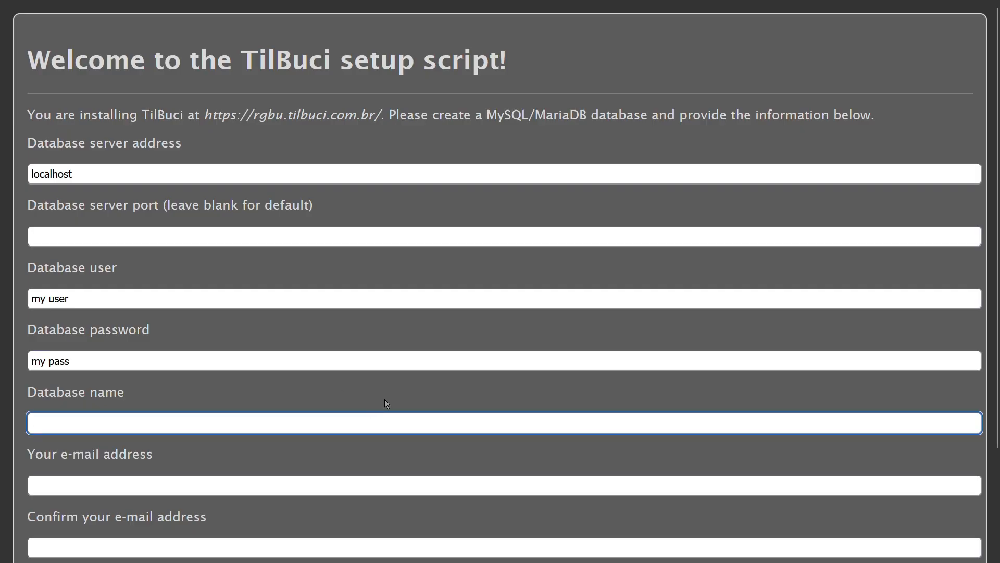
text(rgbu)
- Fill in the administrator's e-mail address and repeat it in the confirmation field
scroll(353, 415, down, 3)
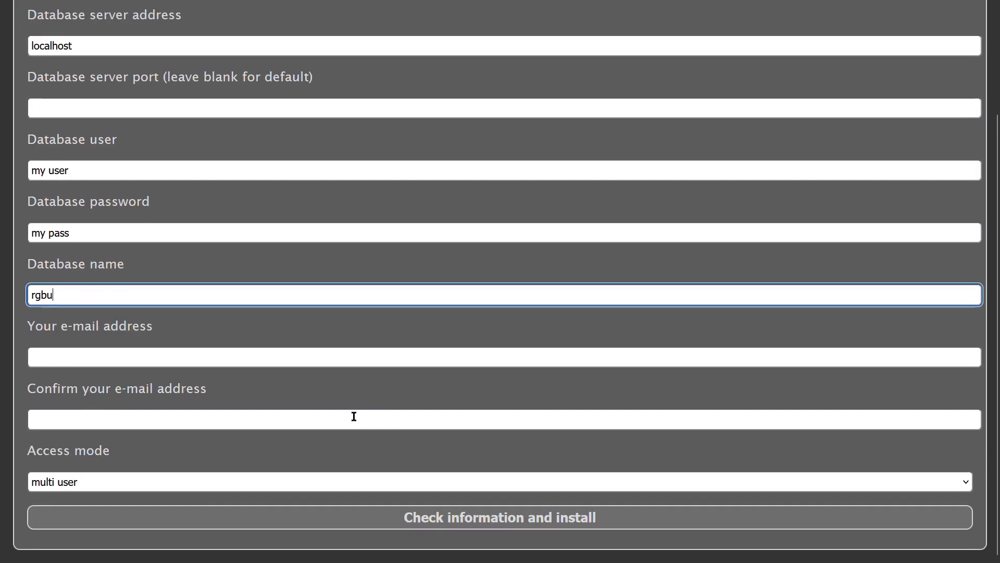
click(248, 353)
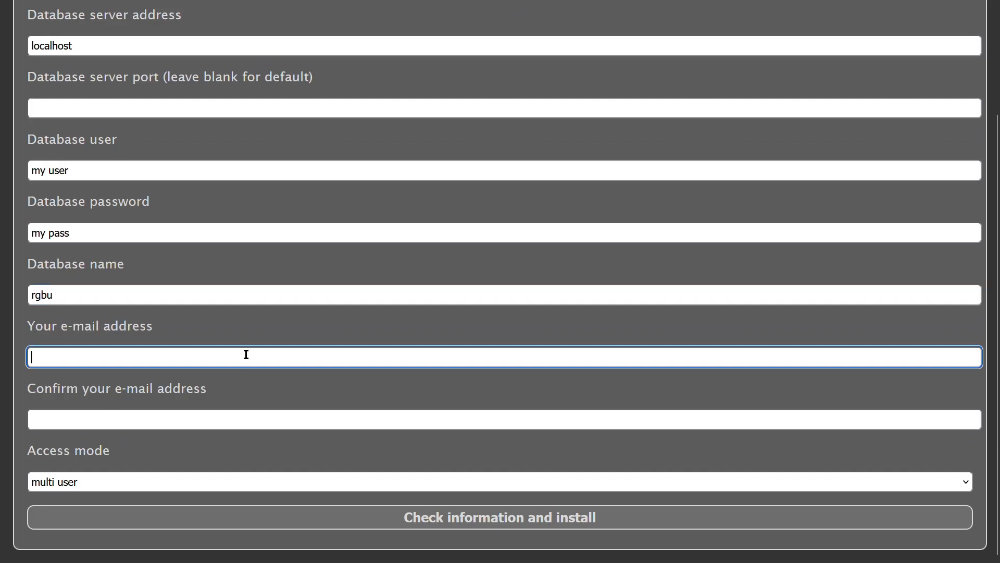
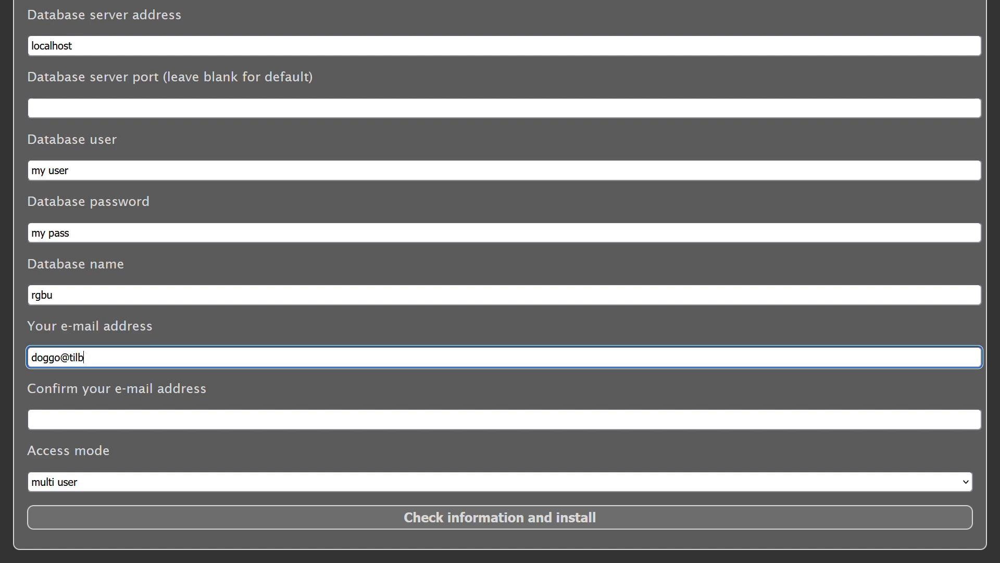
click(239, 413)
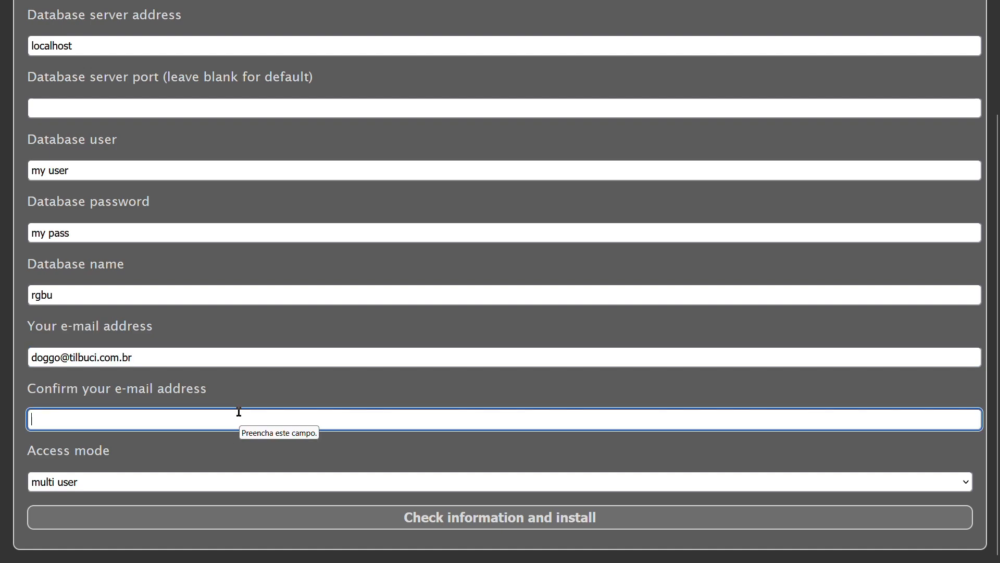
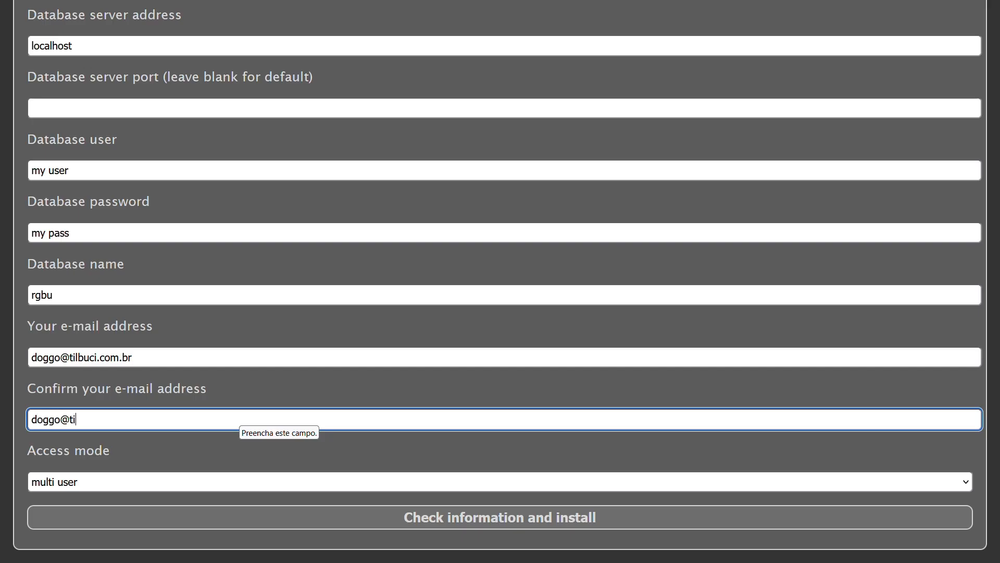
- Keep the access mode as multi user and start the information check and installation
click(196, 475)
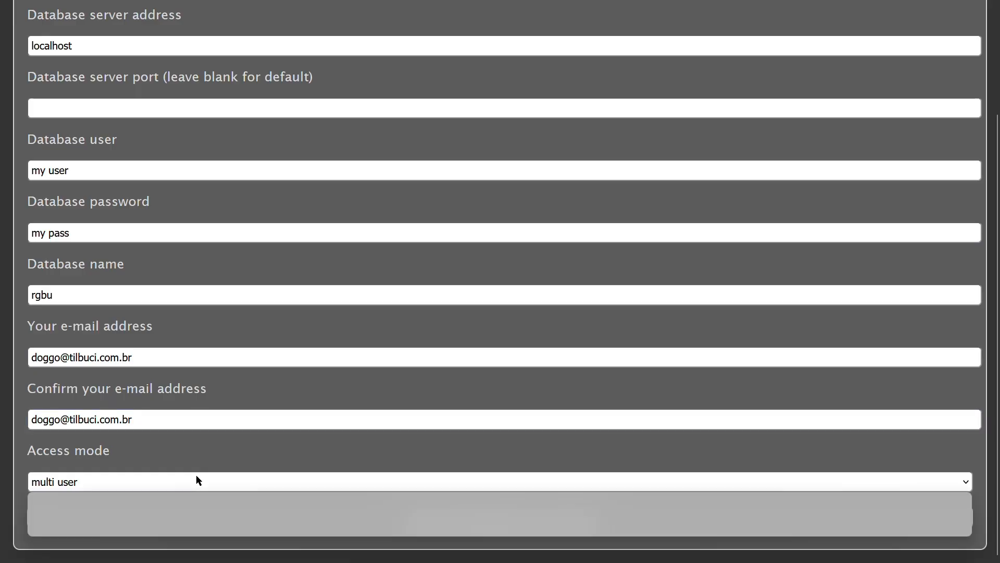
click(196, 474)
click(376, 525)
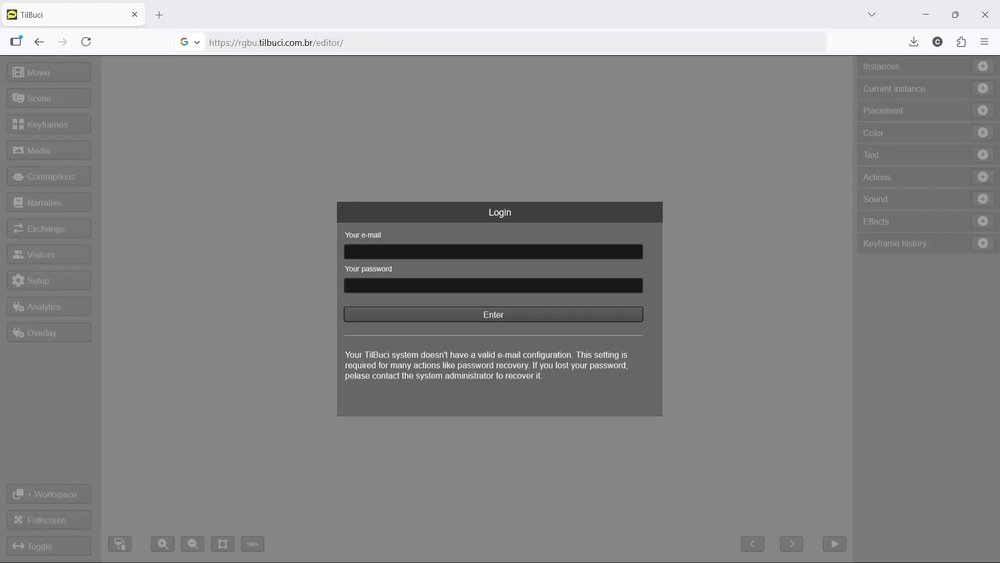
click(359, 44)
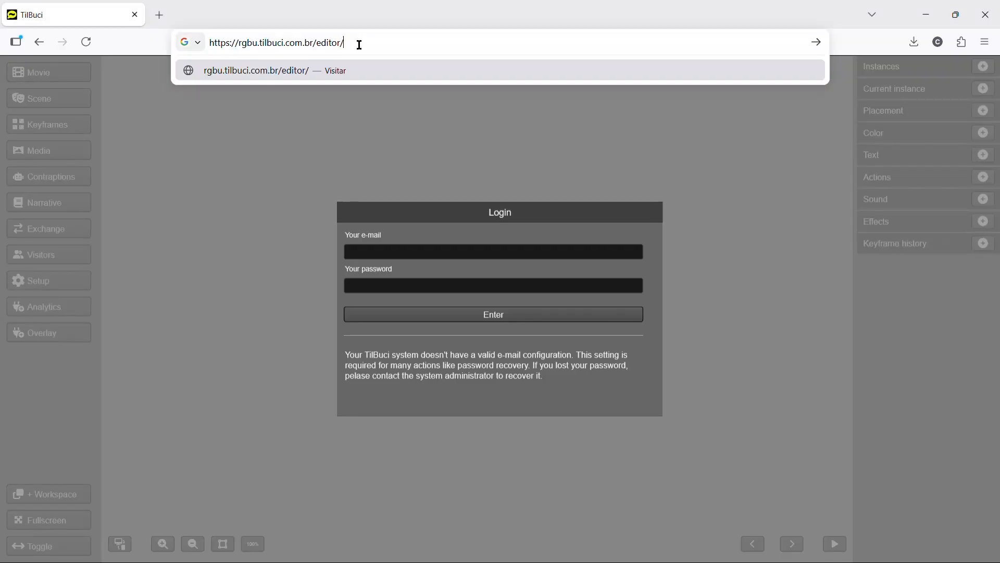
double_click(330, 43)
- Log in to the TilBuci editor with the registered e-mail address and the account password
click(401, 255)
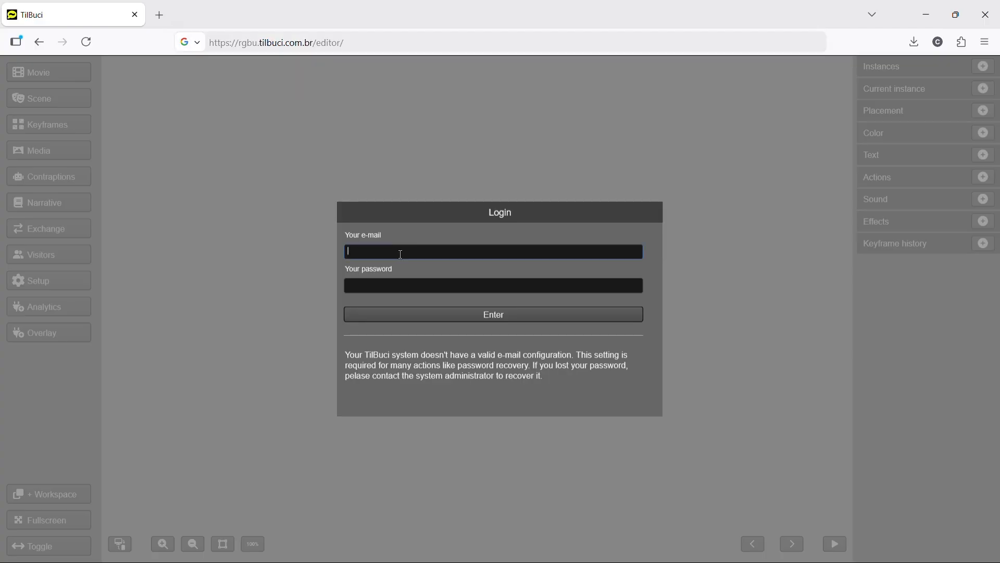
click(460, 289)
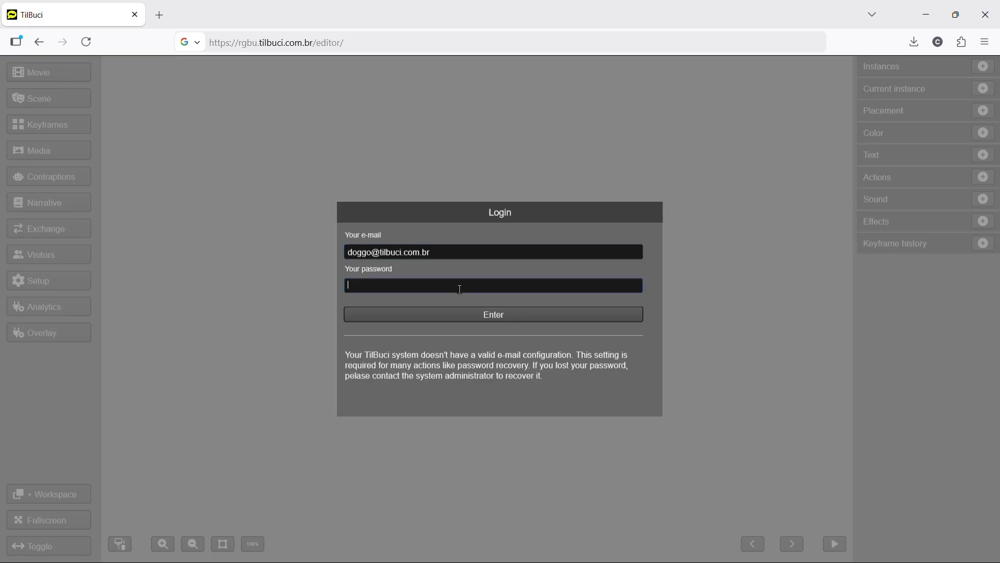
text(********)
click(525, 317)
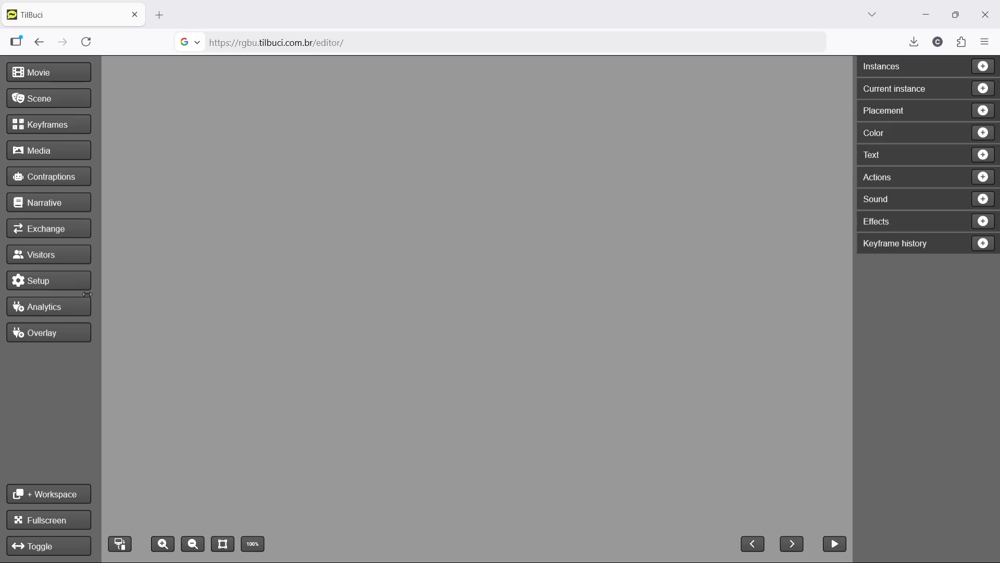
- Open the account settings and set a new account password
click(62, 283)
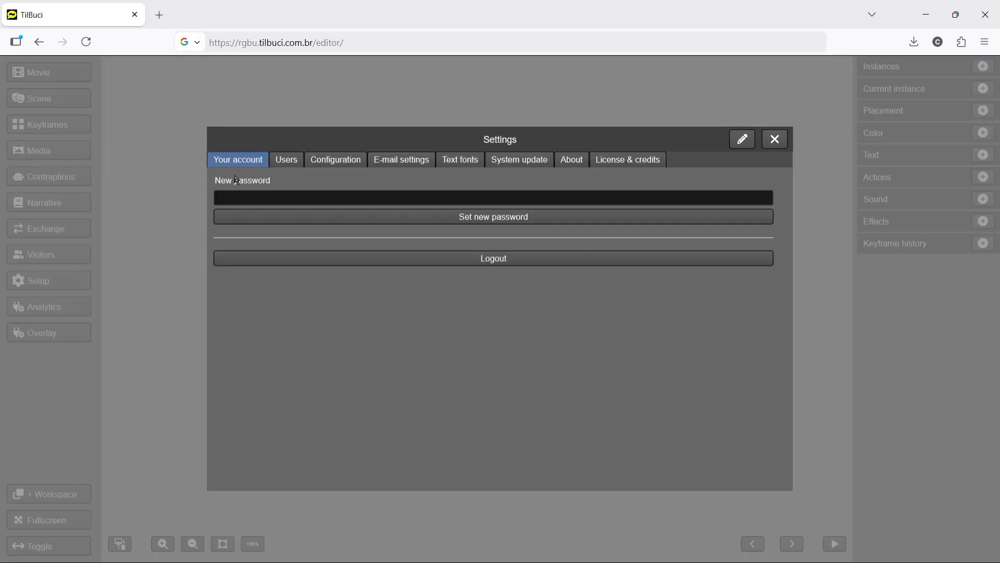
click(251, 194)
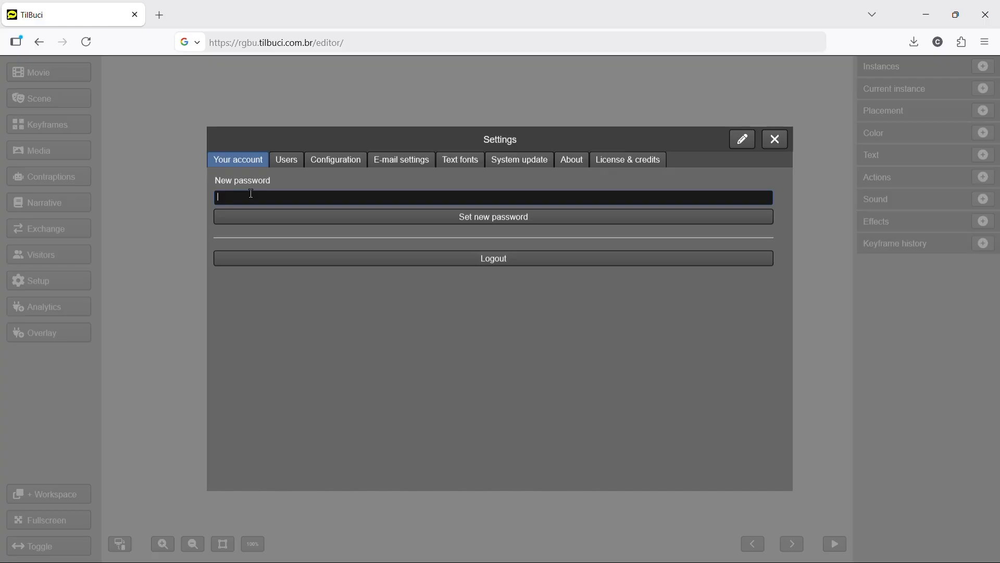
text(my other password)
click(367, 218)
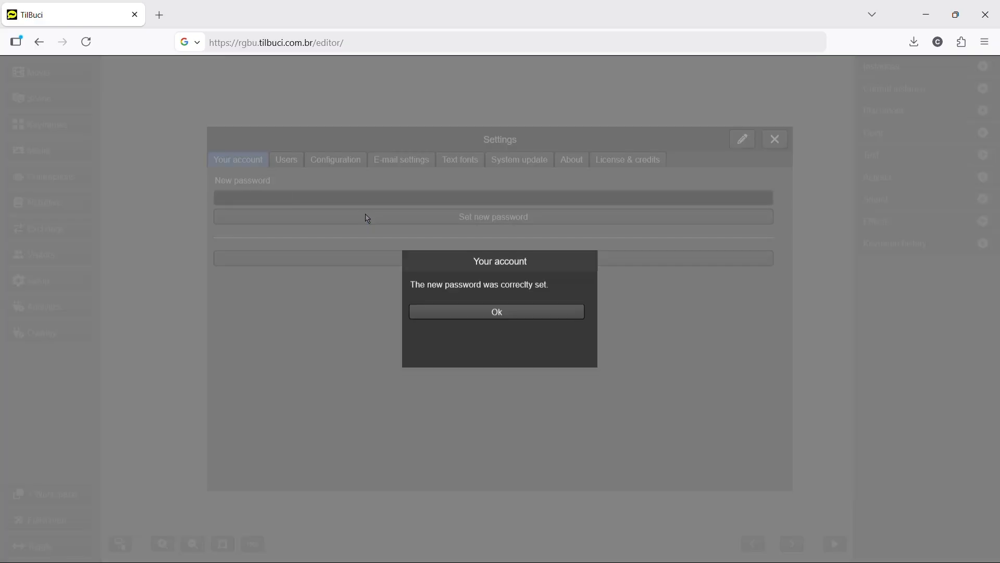